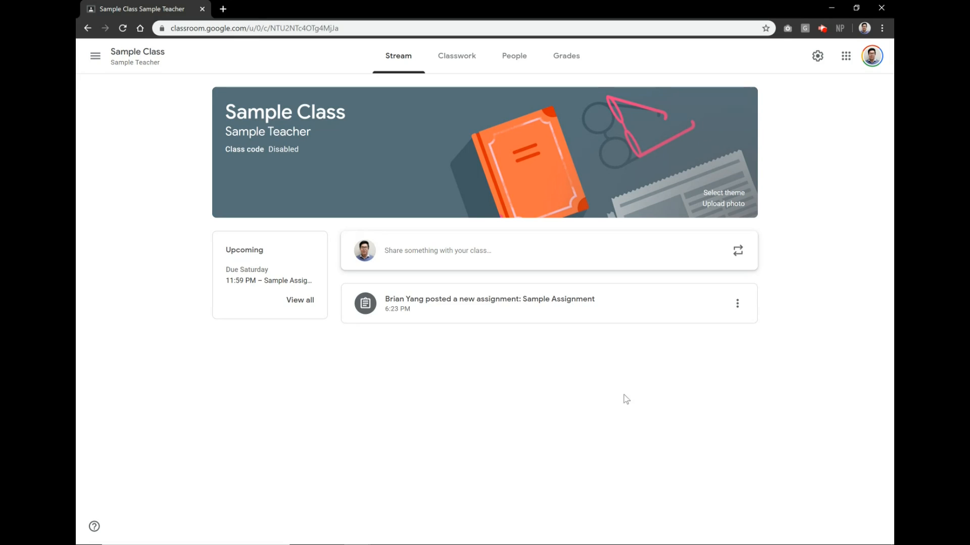
- Look through the class's Classwork page, its options for creating items, and its gradebook
{"action": "left_click", "coordinate": [454, 60]}
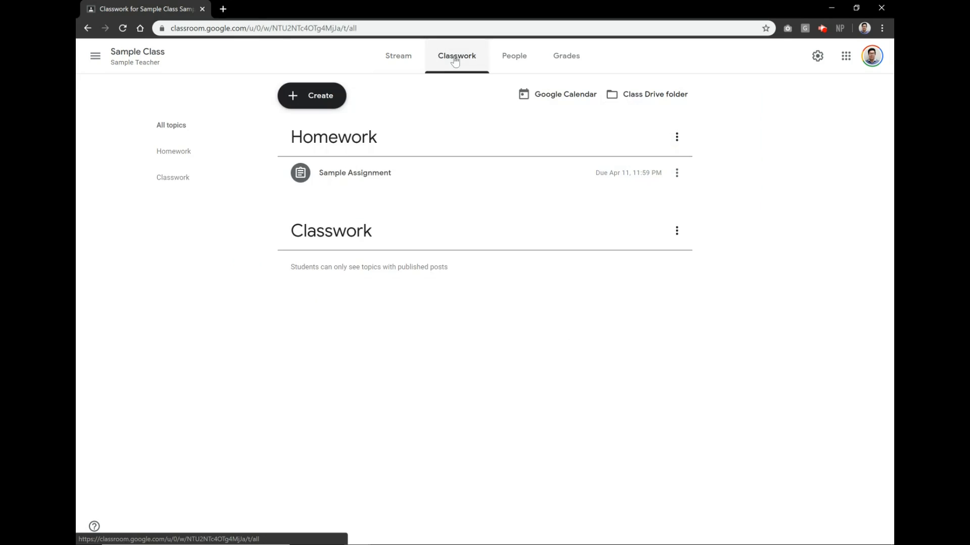
{"action": "left_click", "coordinate": [317, 105]}
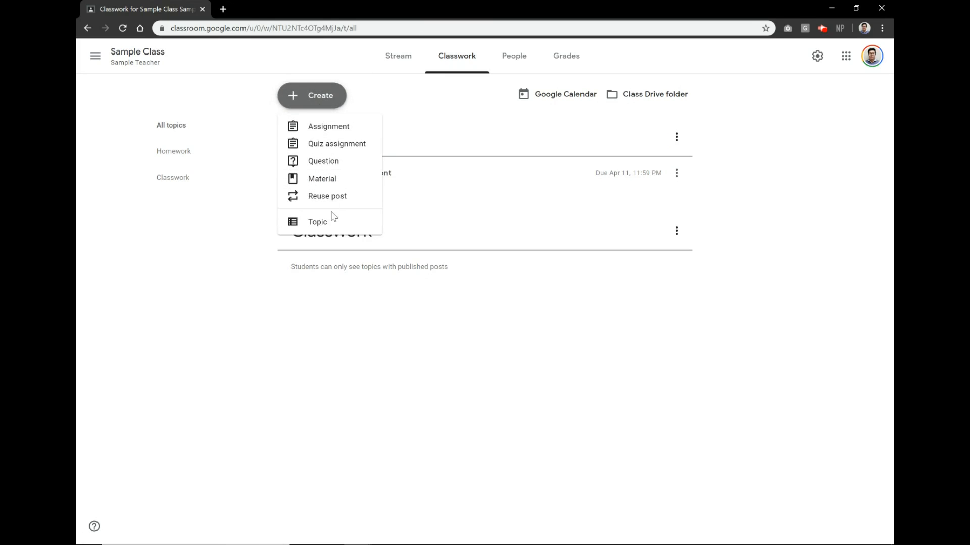
{"action": "left_click", "coordinate": [556, 138]}
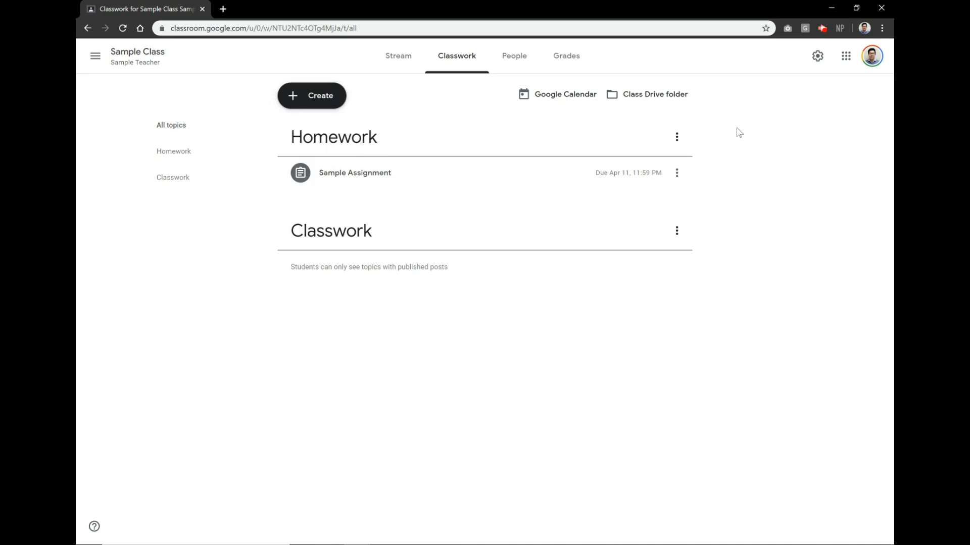
{"action": "left_click", "coordinate": [570, 67]}
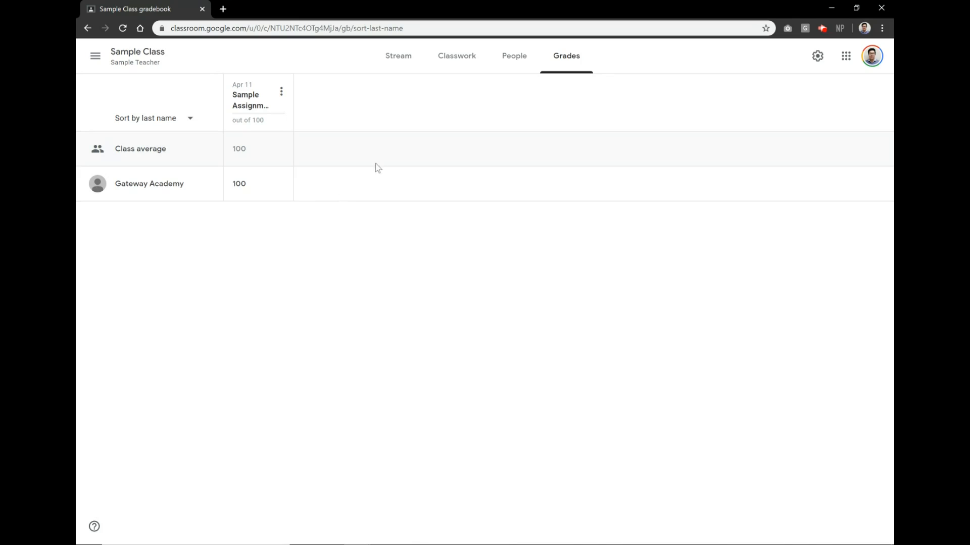
- Start a new assignment in the class's Classwork and title it "Verbal Quiz #1"
{"action": "left_click", "coordinate": [459, 65]}
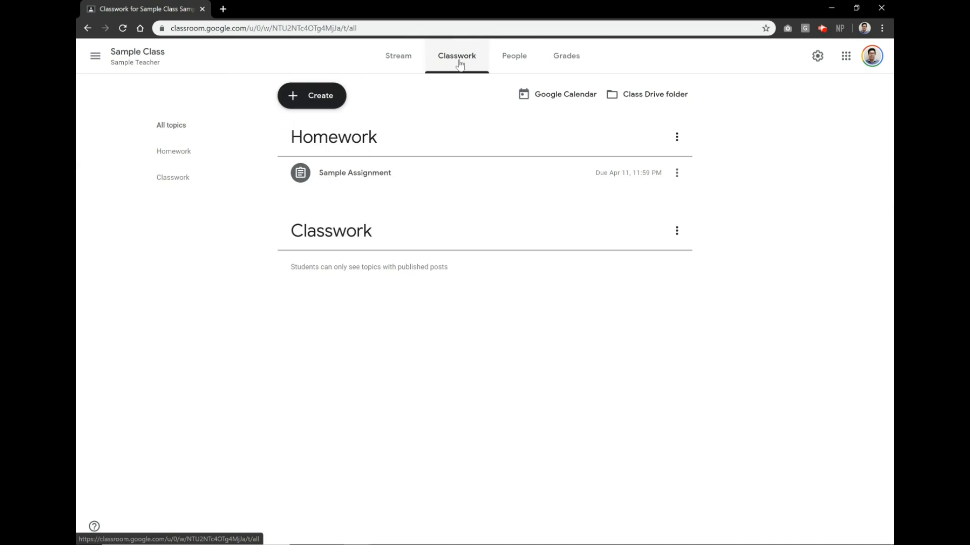
{"action": "left_click", "coordinate": [311, 108]}
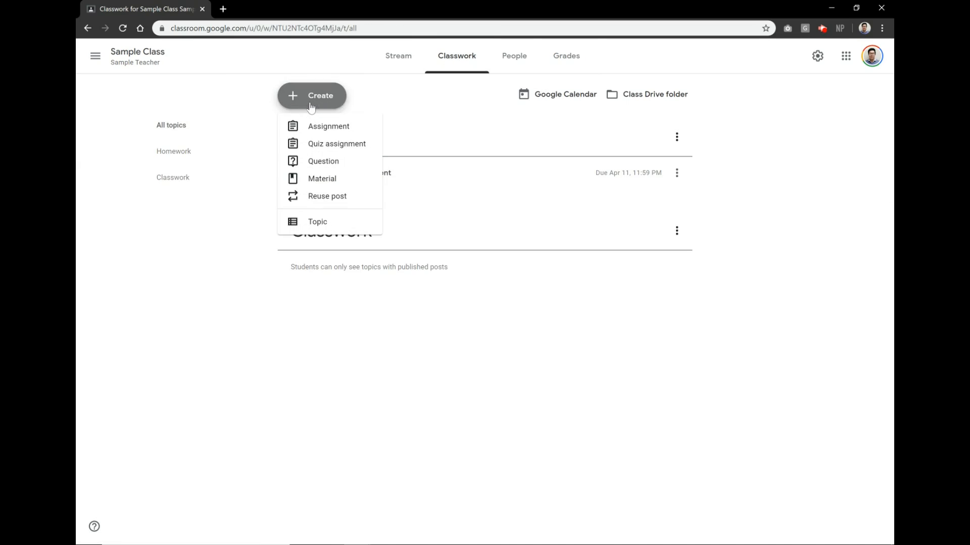
{"action": "left_click", "coordinate": [311, 124]}
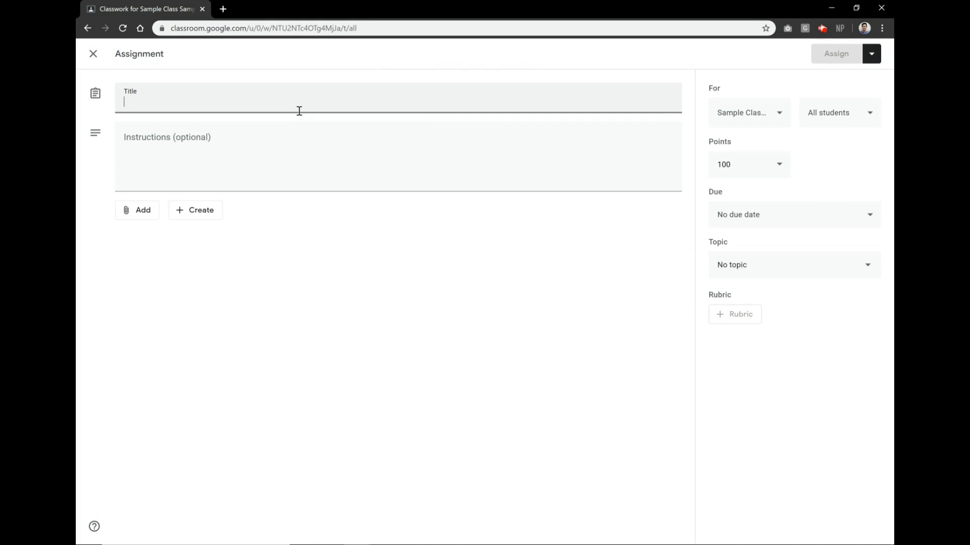
{"action": "type", "text": "Verbal Quiz #1"}
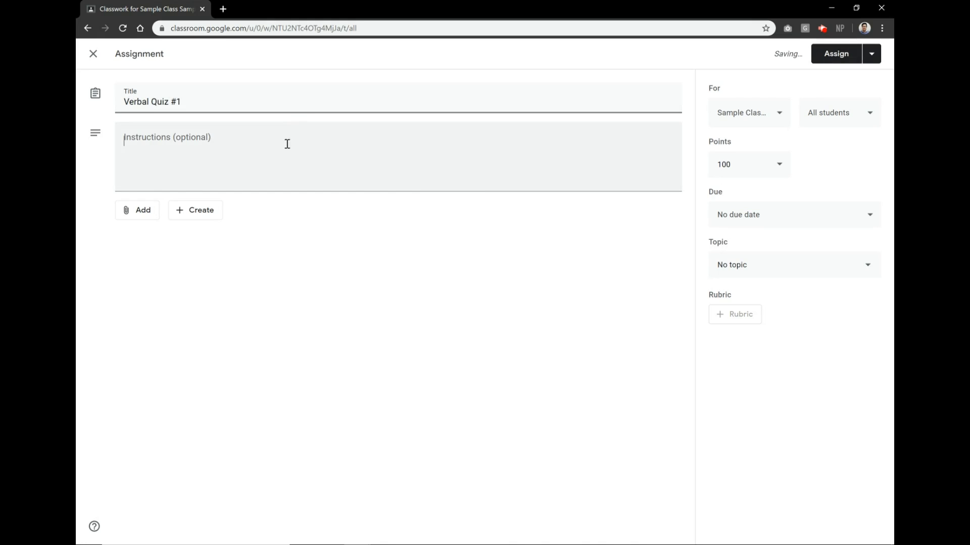
- Enter the assignment instructions "Completed in class, please hit mark as done, for completion credit."
{"action": "left_click", "coordinate": [286, 144]}
{"action": "type", "text": "Cpm"}
{"action": "key", "text": "BackSpace"}
{"action": "key", "text": "BackSpace"}
{"action": "key", "text": "BackSpace"}
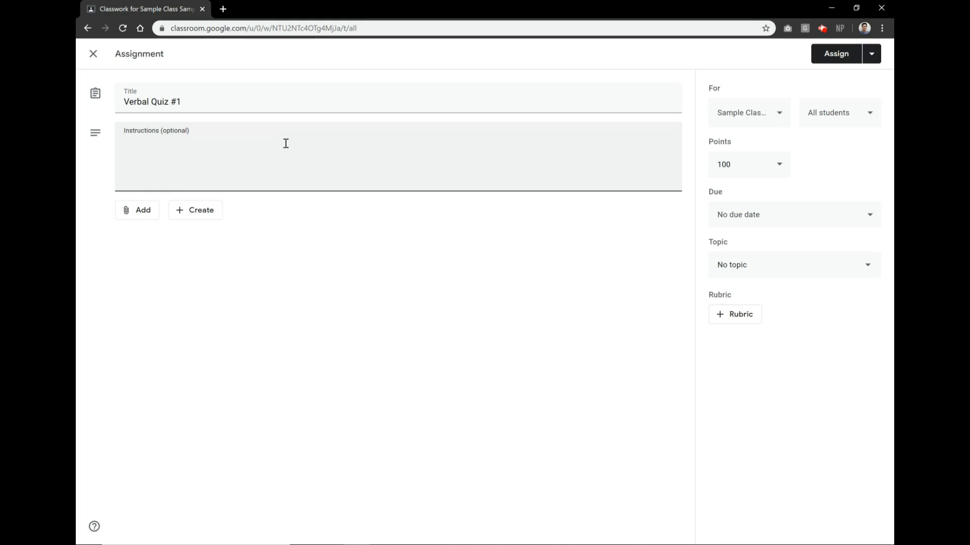
{"action": "type", "text": "Completed in class, please i"}
{"action": "key", "text": "BackSpace"}
{"action": "type", "text": "hit mark as "}
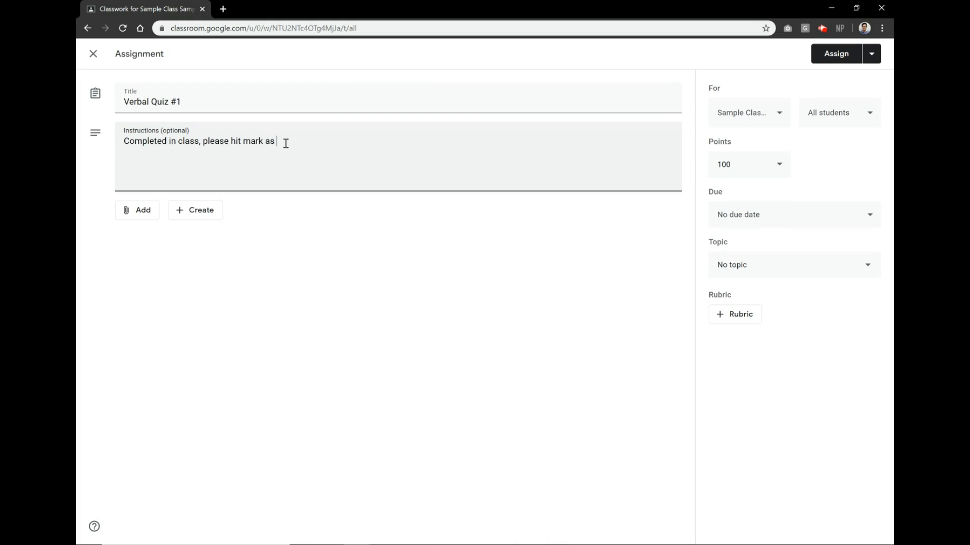
{"action": "type", "text": "done, for completion credit."}
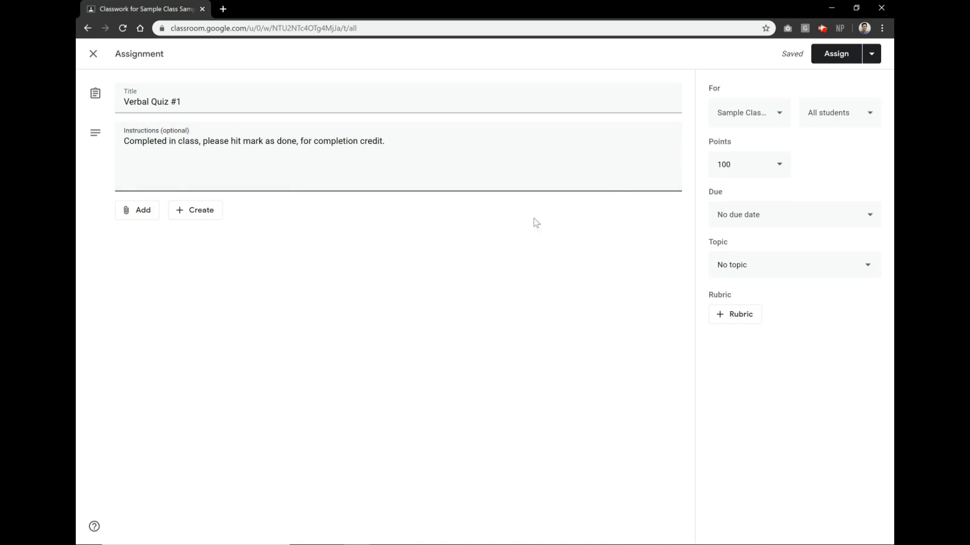
- Set the Verbal Quiz #1 assignment's point value to 10
{"action": "left_click", "coordinate": [753, 165]}
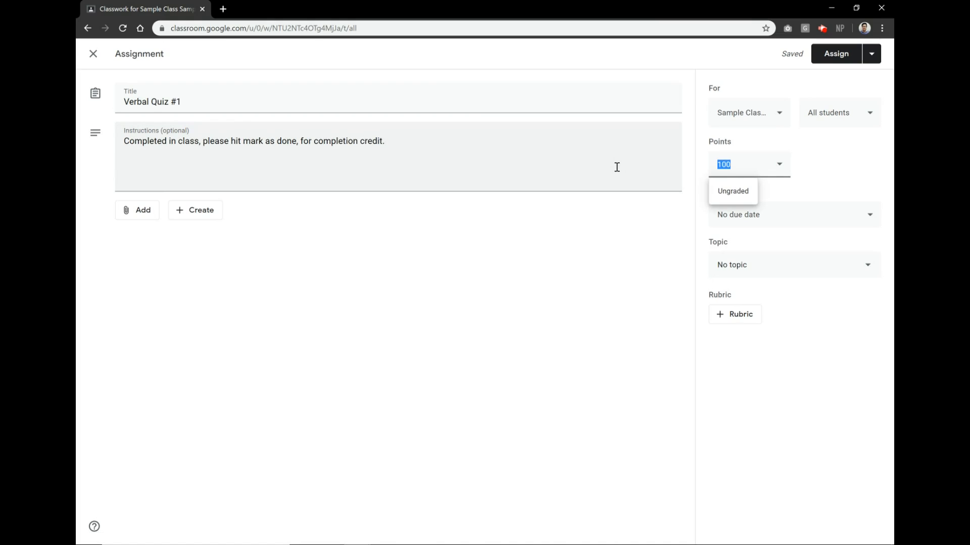
{"action": "type", "text": "10"}
{"action": "left_click", "coordinate": [615, 270]}
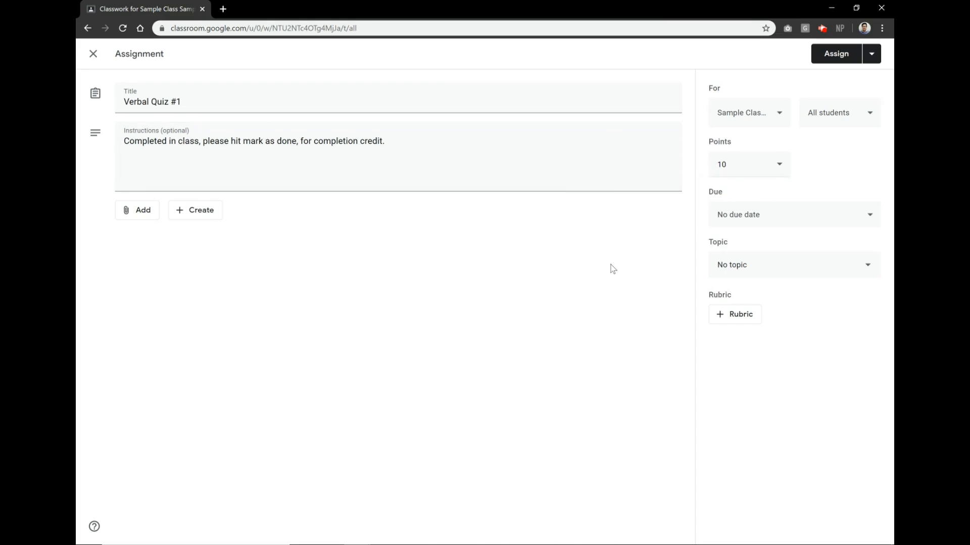
- Leave the quiz without a due date, file it under the Classwork topic, and assign it to the class
{"action": "left_click", "coordinate": [844, 214]}
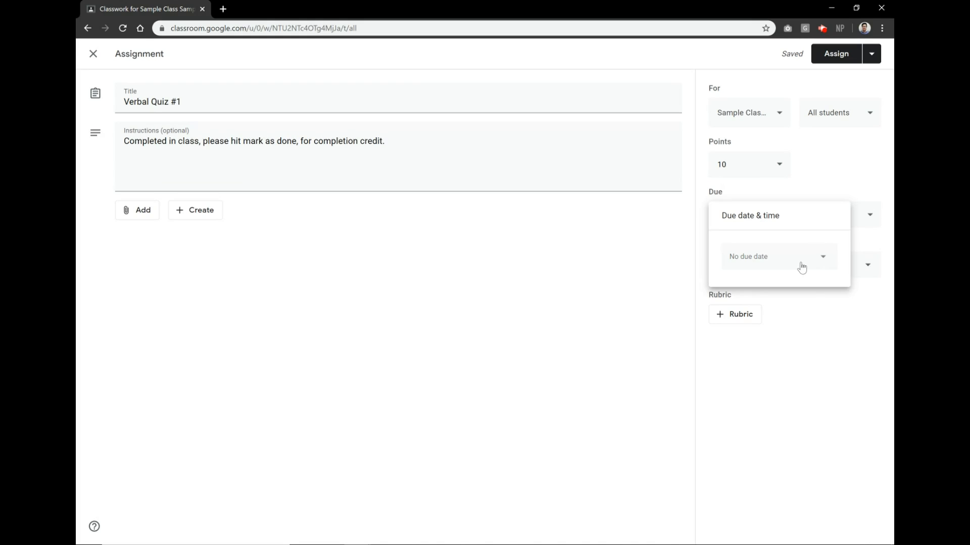
{"action": "left_click", "coordinate": [807, 313]}
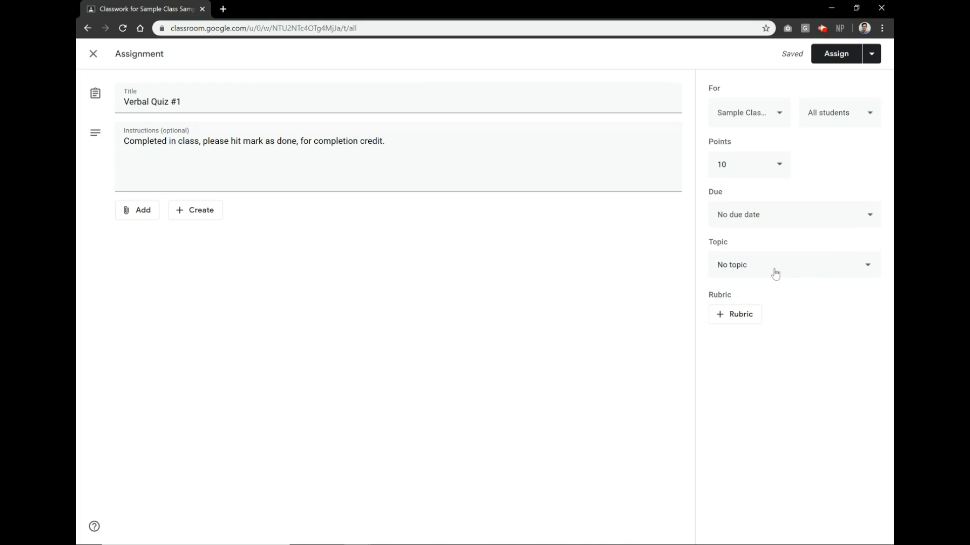
{"action": "left_click", "coordinate": [775, 273]}
{"action": "left_click", "coordinate": [769, 333]}
{"action": "left_click", "coordinate": [848, 62]}
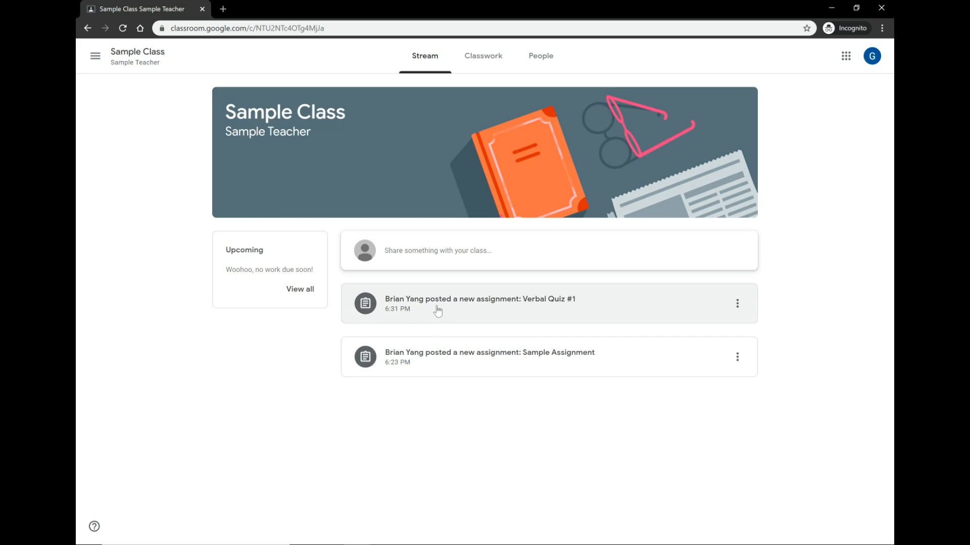
- In the student's incognito window, open the Verbal Quiz #1 assignment from the stream and mark it as done
{"action": "left_click", "coordinate": [556, 305]}
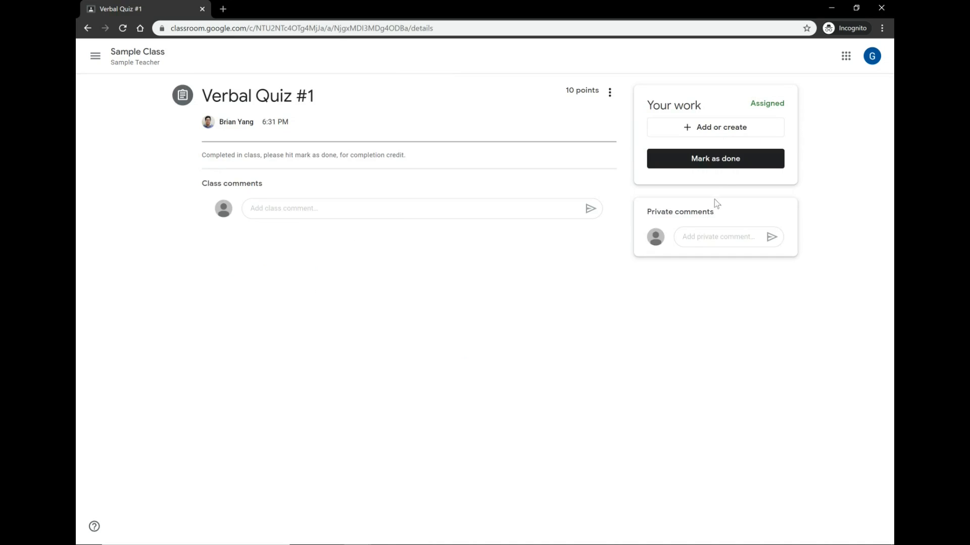
{"action": "left_click", "coordinate": [728, 168]}
{"action": "left_click", "coordinate": [555, 328]}
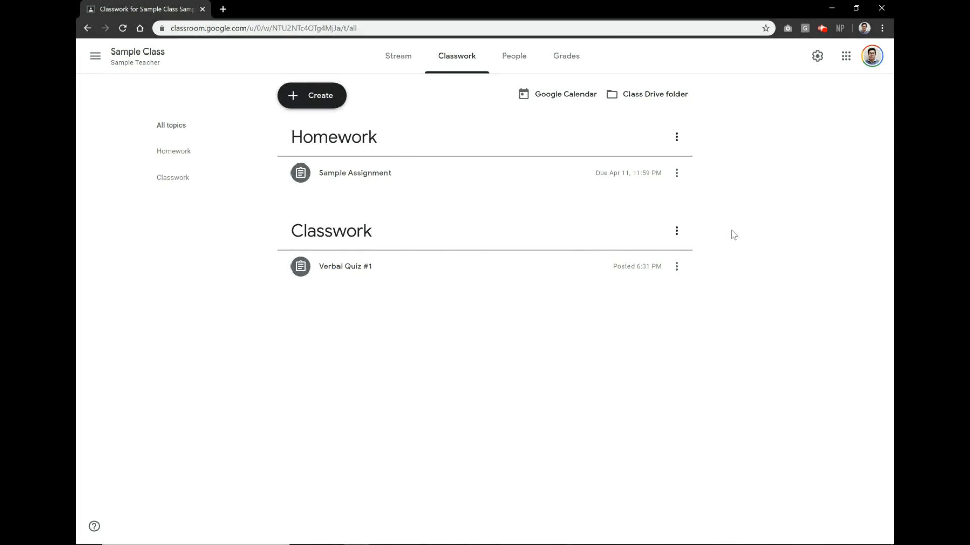
- In the teacher's window, open the Verbal Quiz #1 assignment for editing and retitle it "Verbal Quiz #1 specific"
{"action": "left_click", "coordinate": [372, 277]}
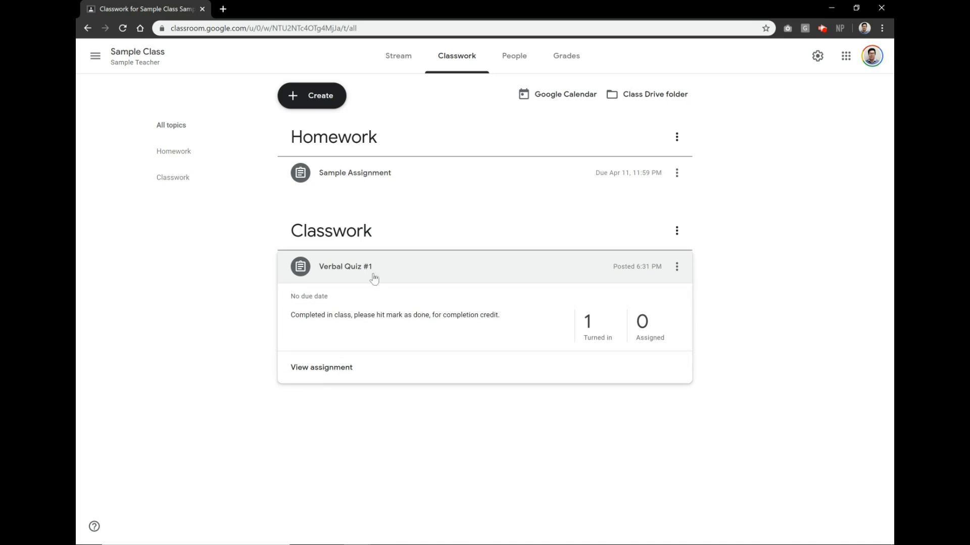
{"action": "left_click", "coordinate": [323, 372]}
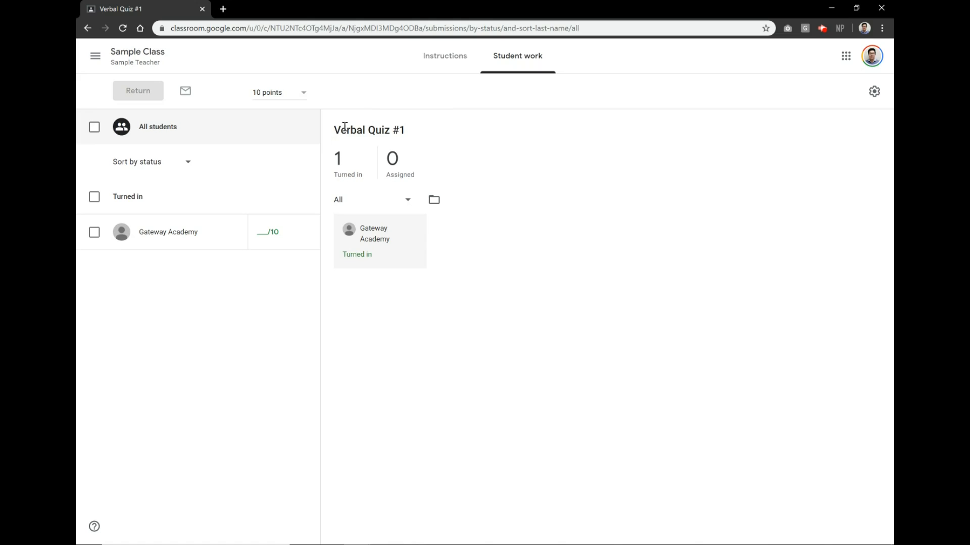
{"action": "left_click", "coordinate": [445, 58]}
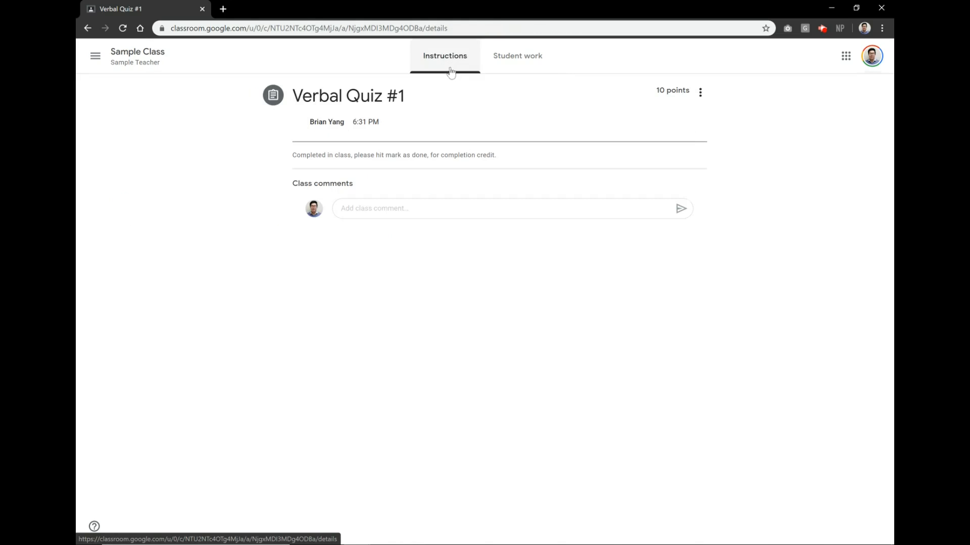
{"action": "left_click", "coordinate": [700, 92]}
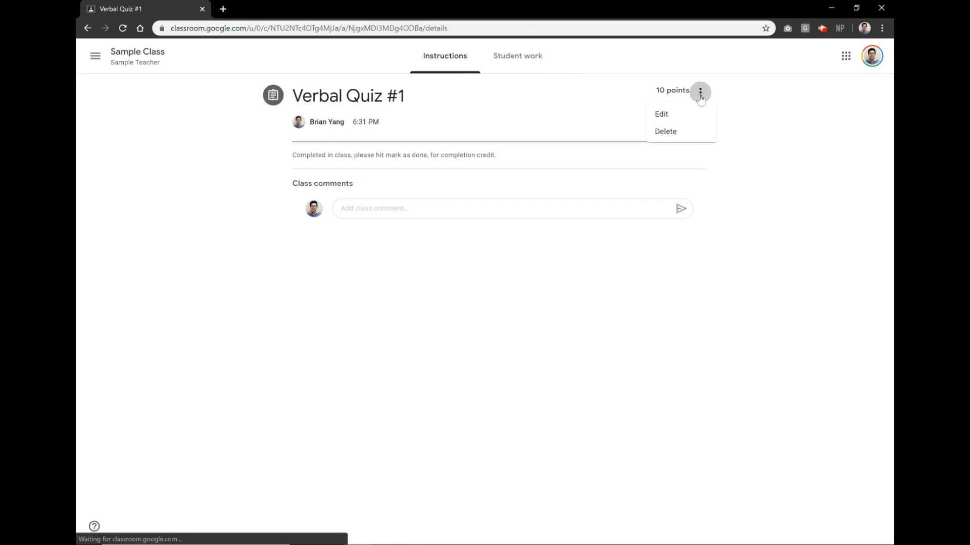
{"action": "left_click", "coordinate": [687, 121]}
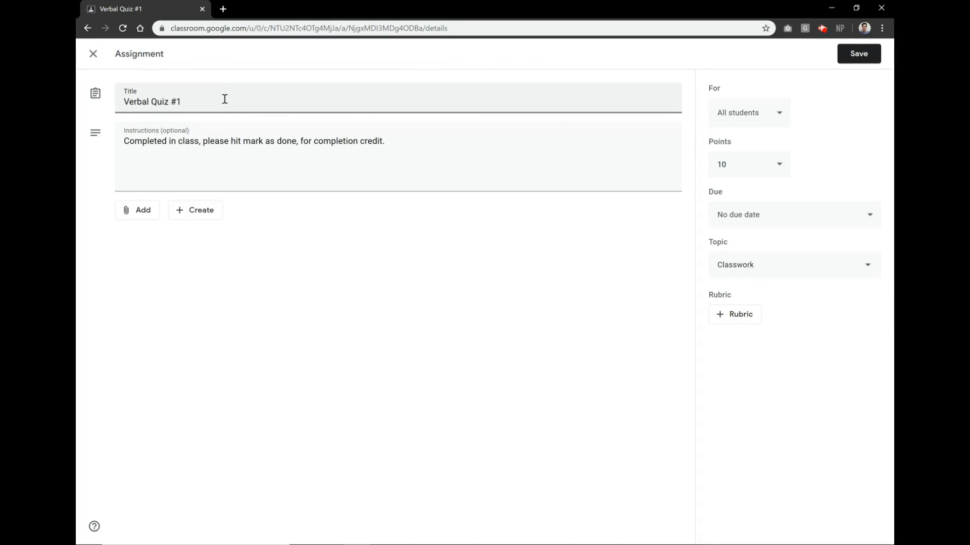
{"action": "type", "text": "specific"}
- Change the point value of the edited quiz assignment to 20
{"action": "left_click_drag", "start_coordinate": [751, 162], "coordinate": [602, 165]}
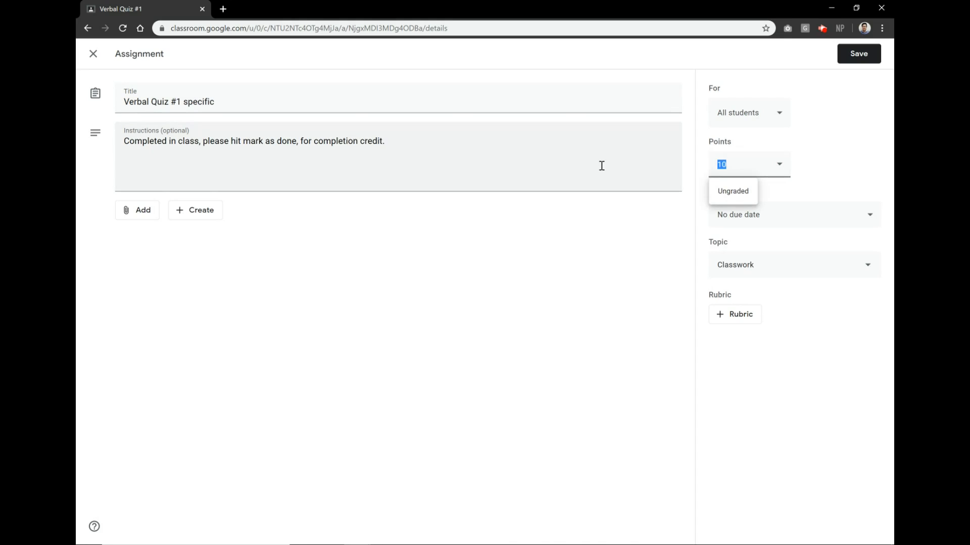
{"action": "type", "text": "20"}
{"action": "left_click", "coordinate": [675, 230]}
- Replace the instructions with "This was for the verbal quiz taken in class." and save the assignment, accepting the point value update
{"action": "key", "text": "ctrl+a"}
{"action": "key", "text": "BackSpace"}
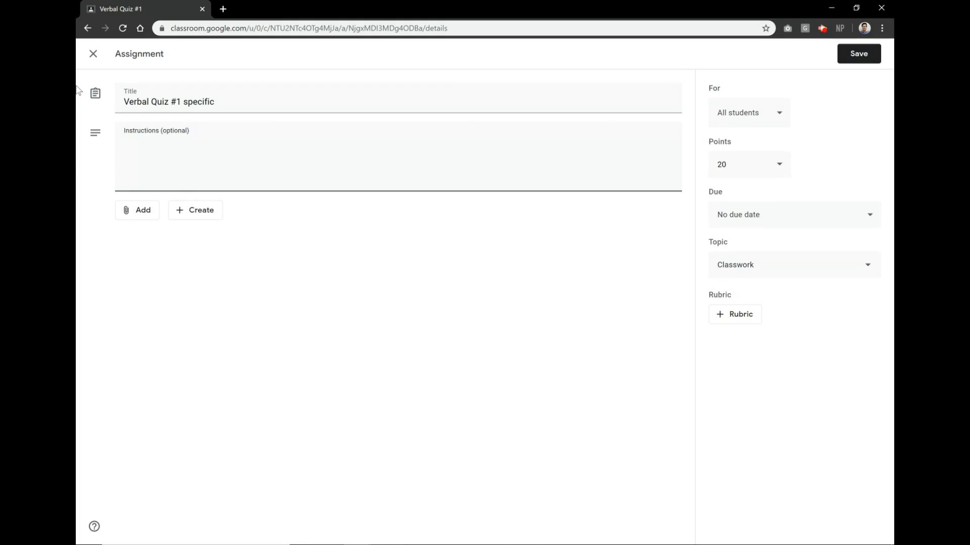
{"action": "type", "text": "This was for the verbal quiz taken in class."}
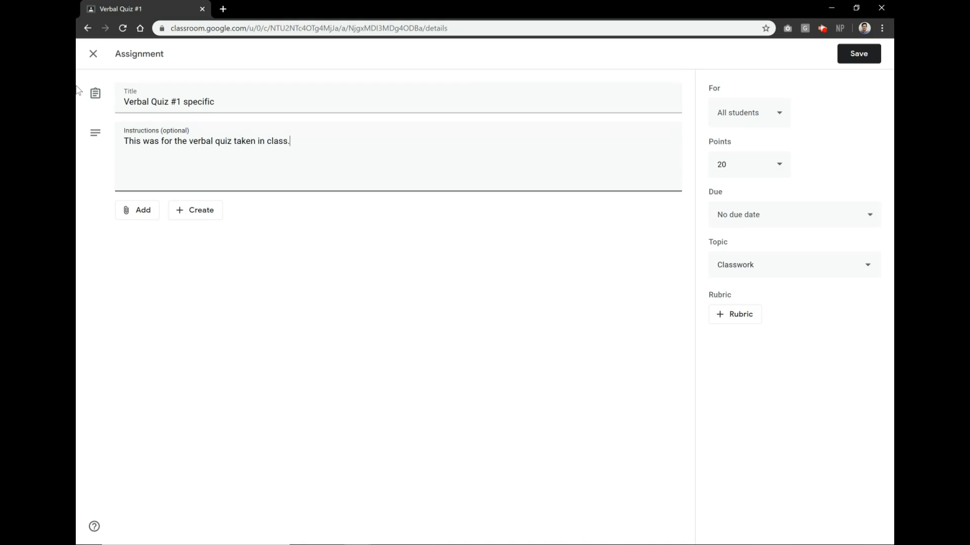
{"action": "left_click", "coordinate": [856, 59]}
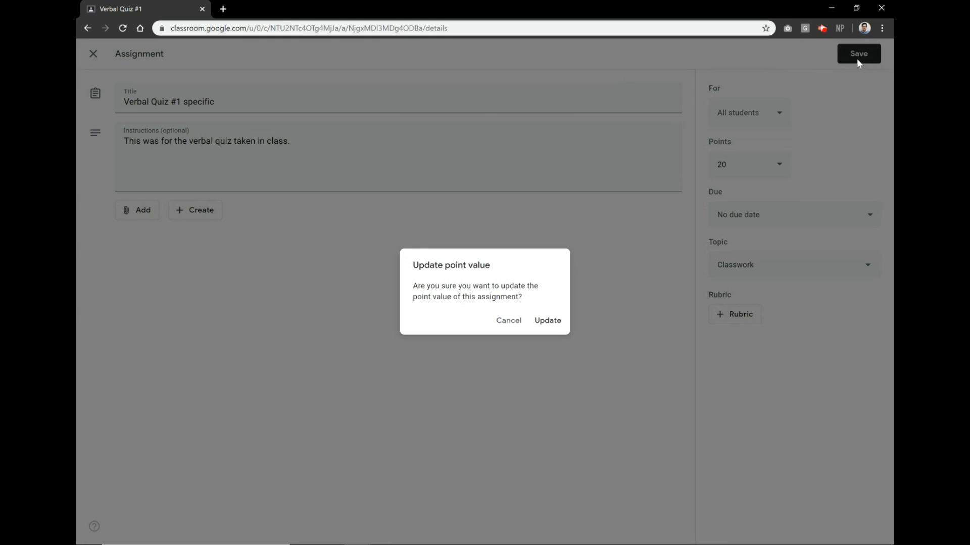
{"action": "left_click", "coordinate": [546, 324]}
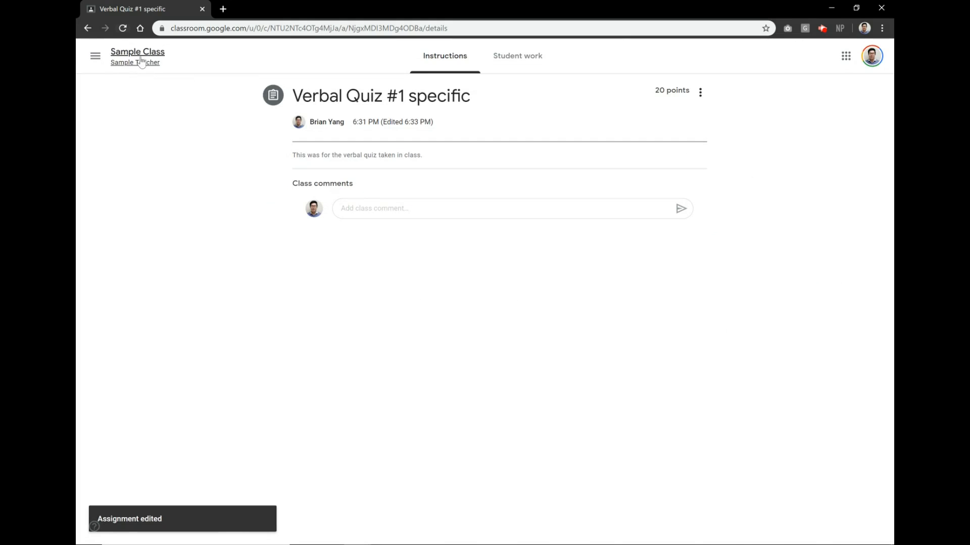
- Return to the Sample Class page and open its gradebook
{"action": "left_click", "coordinate": [142, 62]}
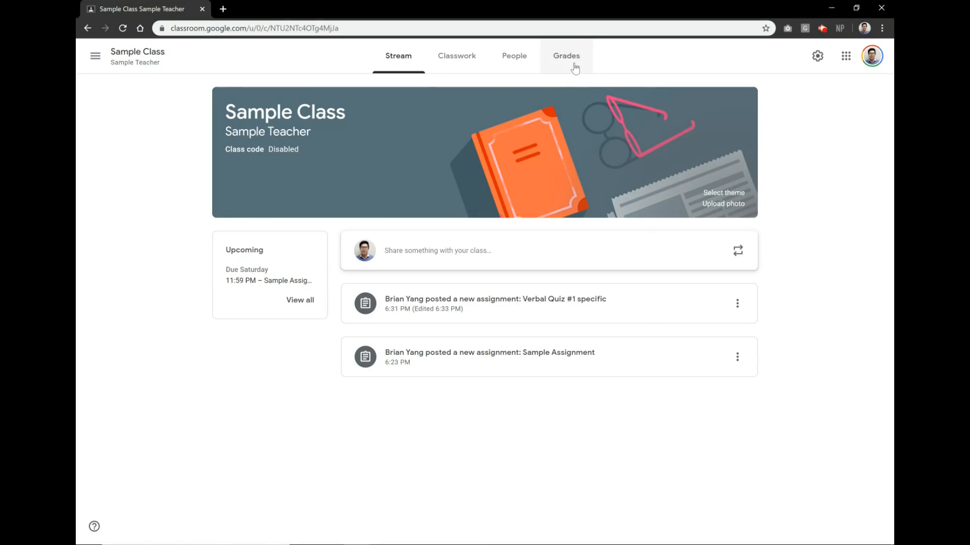
{"action": "left_click", "coordinate": [575, 69]}
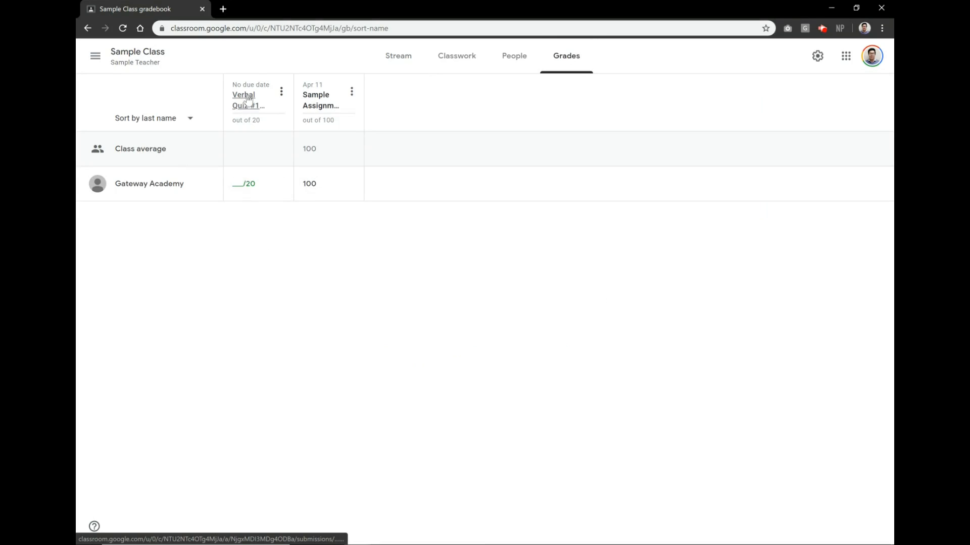